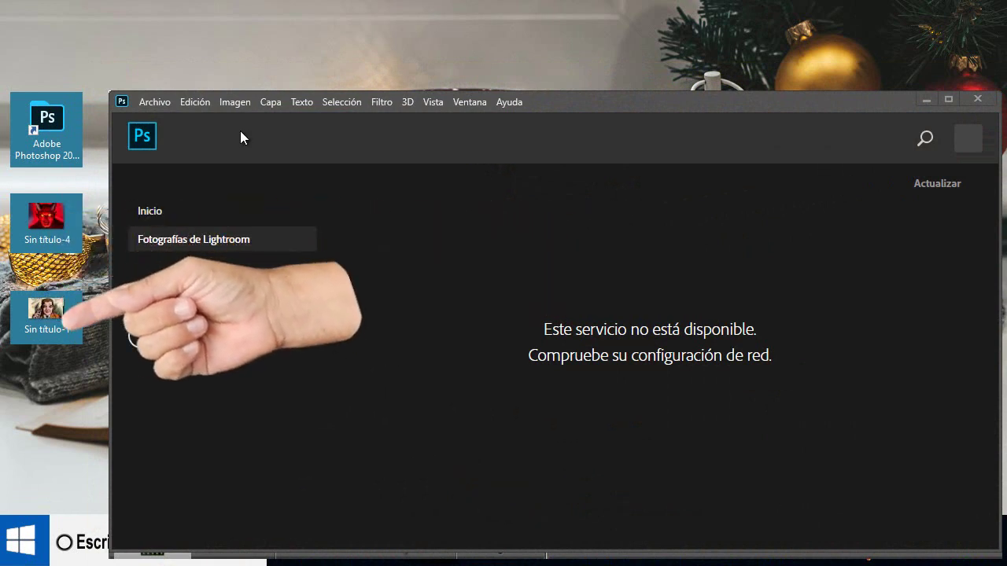
# Open the desktop images Sin titulo-1 and Sin titulo-4 together as separate documents
pyautogui.click(148, 288)
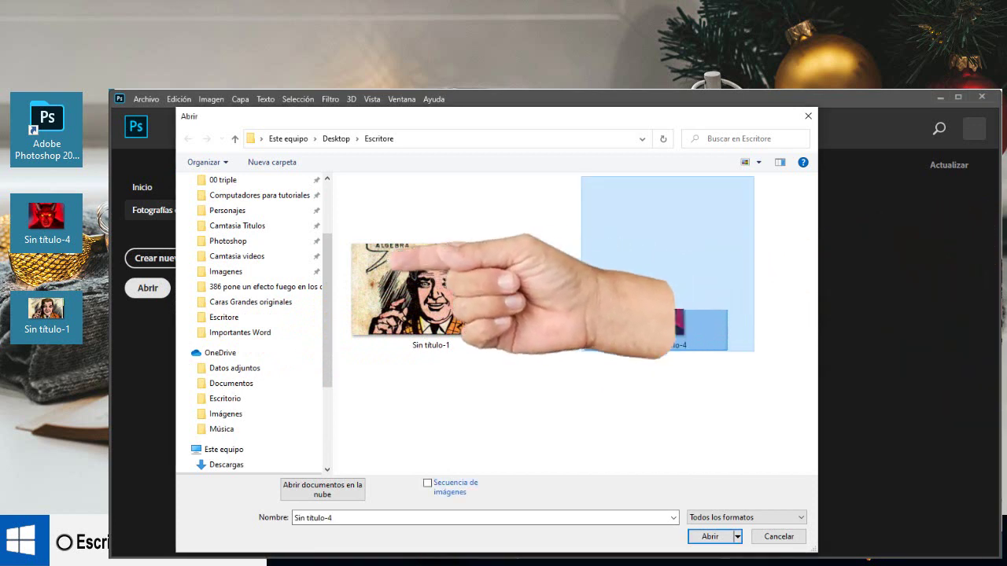
pyautogui.moveTo(731, 356); pyautogui.dragTo(472, 315)
pyautogui.click(710, 537)
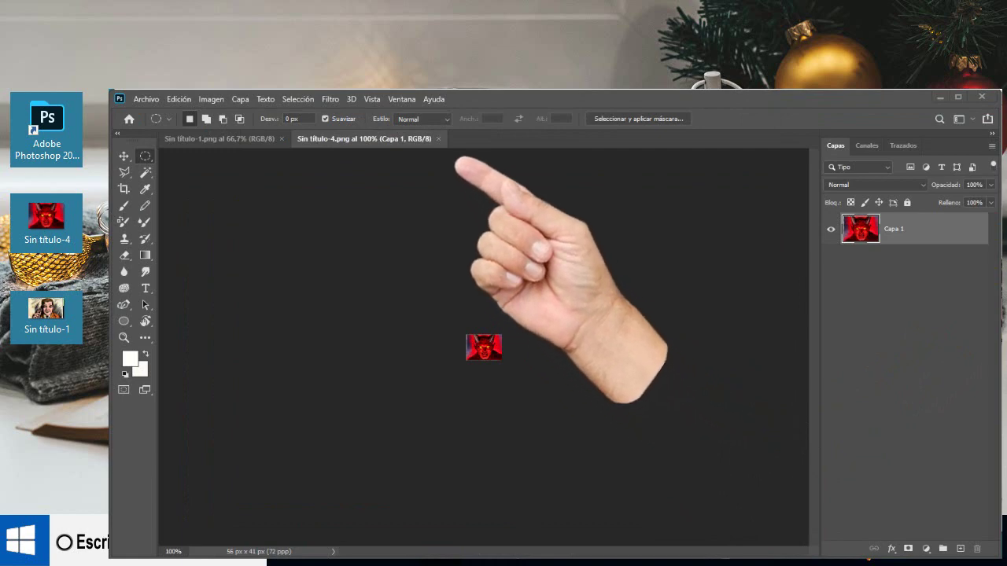
# Switch to the Sin titulo-1 comic-book man document
pyautogui.click(228, 139)
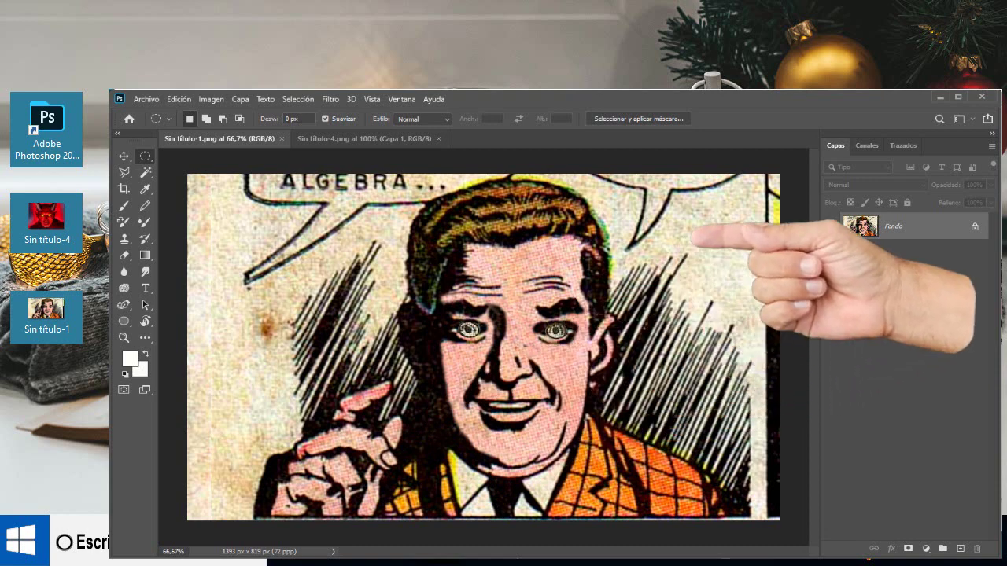
pyautogui.click(402, 99)
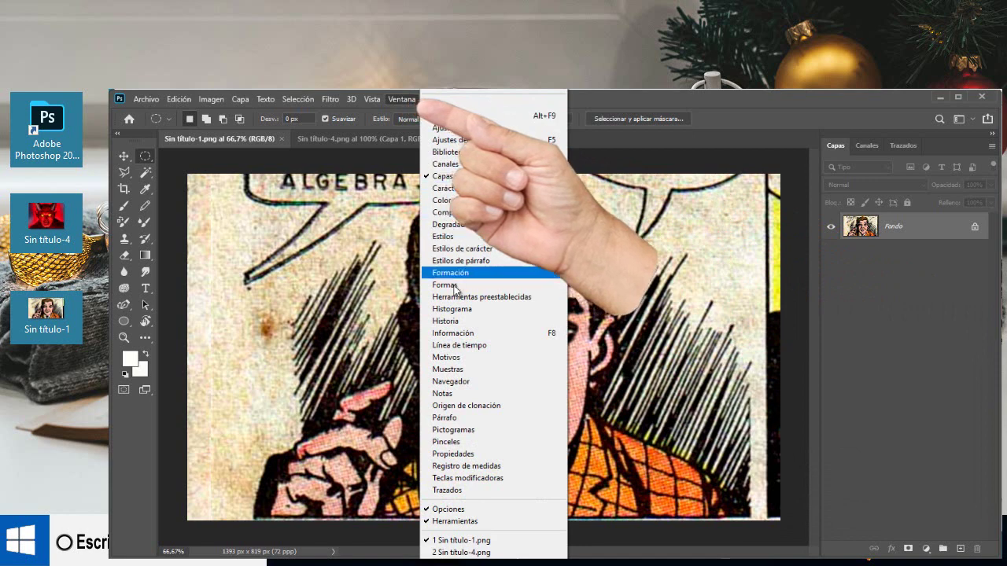
# Show the Navegador panel and zoom the comic image to about 234%
pyautogui.click(441, 383)
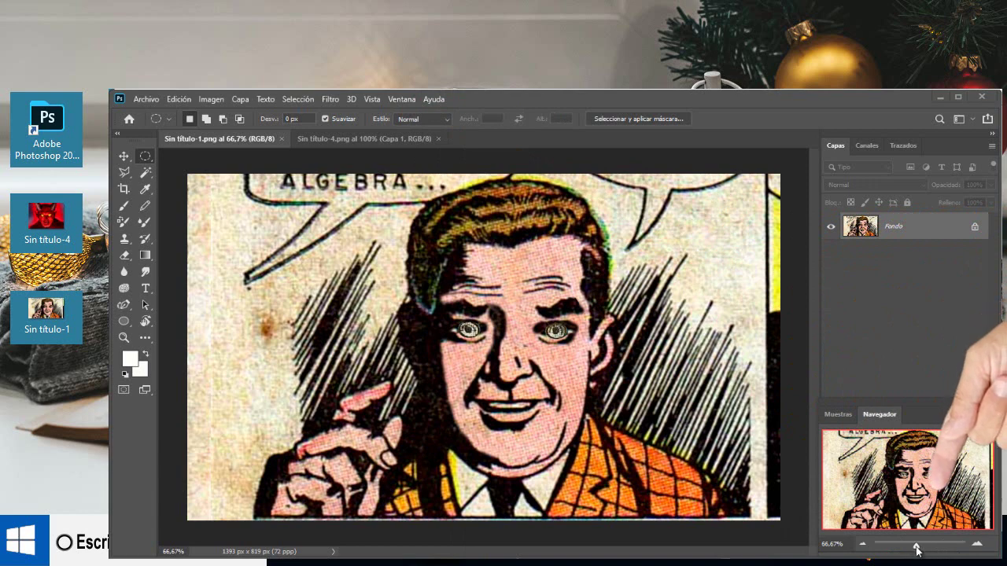
pyautogui.moveTo(917, 545); pyautogui.dragTo(926, 544)
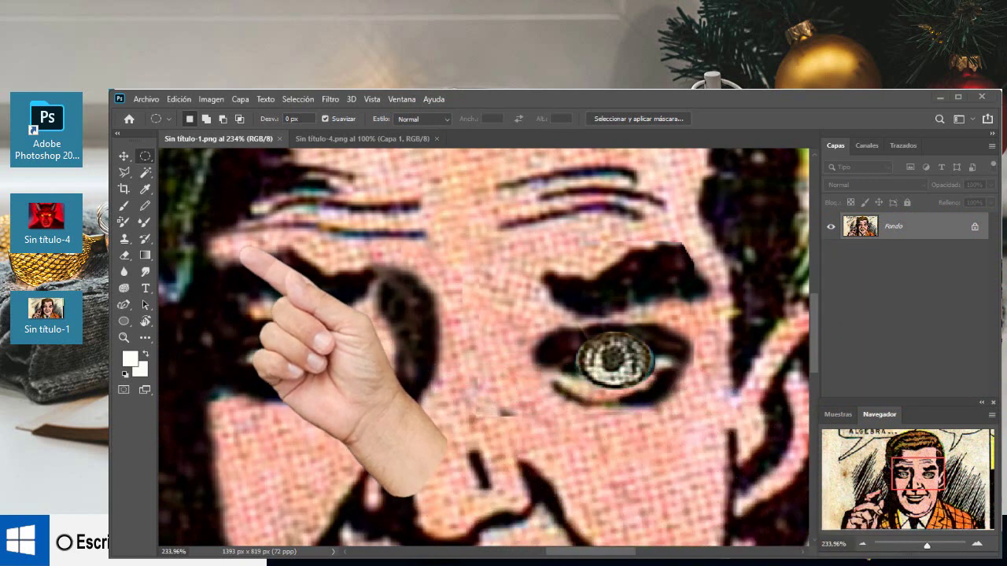
# Delete both of the man's eyes with elliptical selections, leaving transparent ovals
pyautogui.rightClick(144, 156)
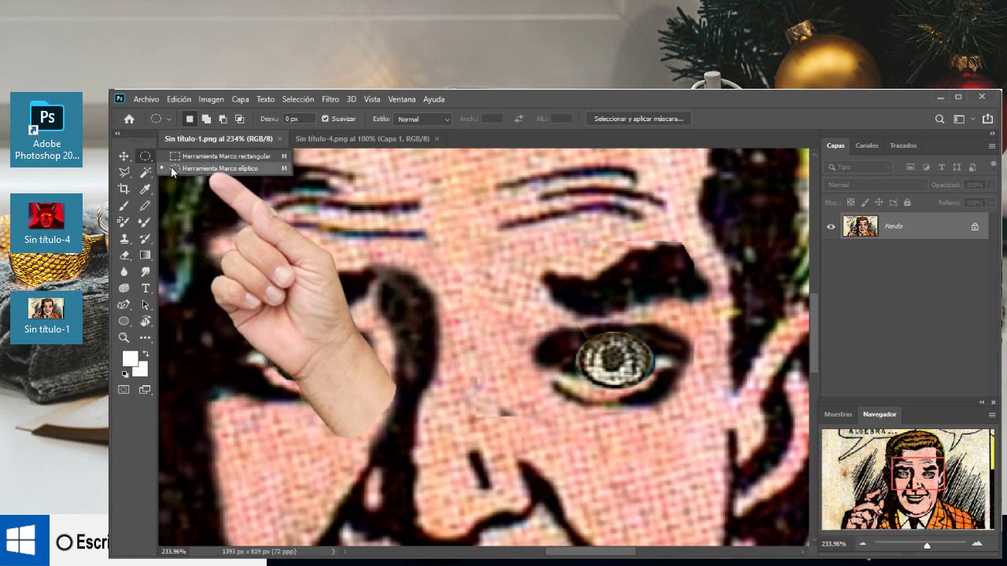
pyautogui.click(250, 170)
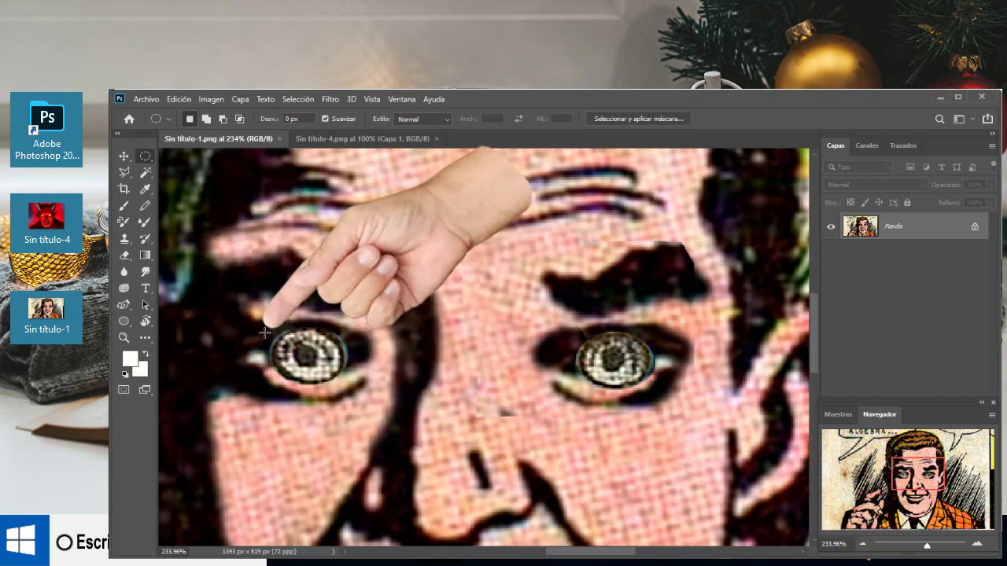
pyautogui.moveTo(264, 334); pyautogui.dragTo(341, 378)
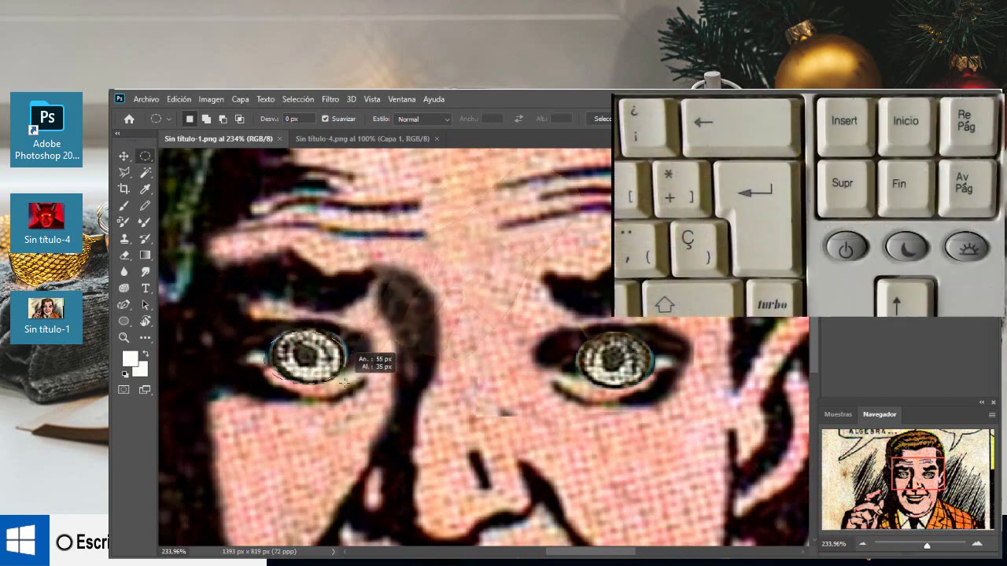
pyautogui.moveTo(341, 378); pyautogui.dragTo(344, 380)
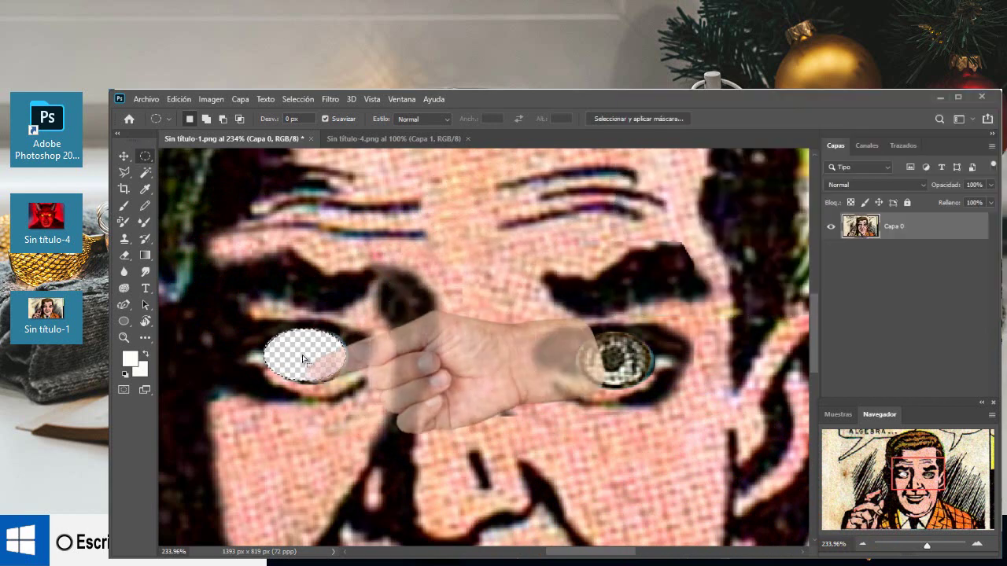
pyautogui.moveTo(303, 360); pyautogui.dragTo(615, 364)
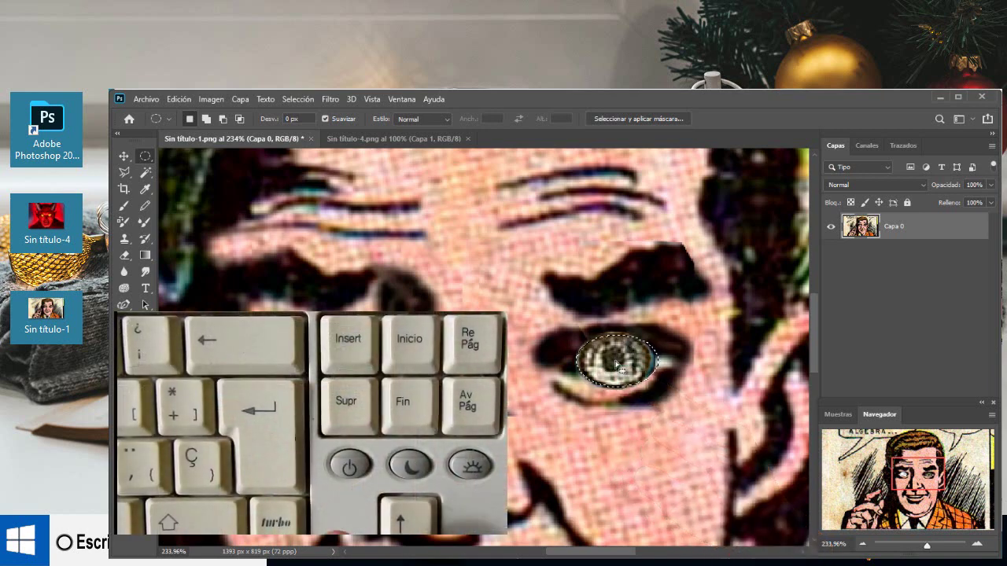
pyautogui.press('Delete')
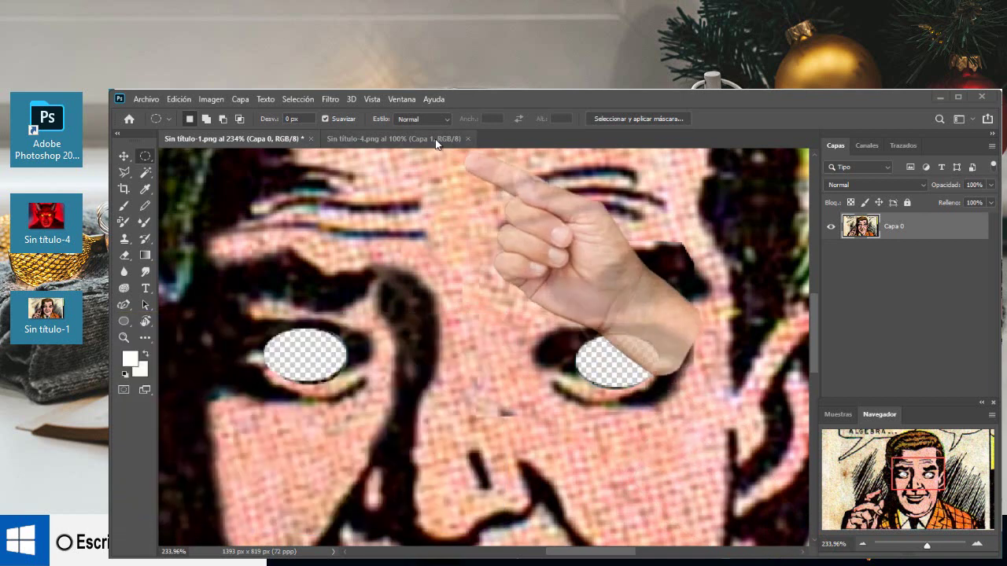
# Select the red devil face in Sin titulo-4 with an oval and copy it
pyautogui.click(424, 138)
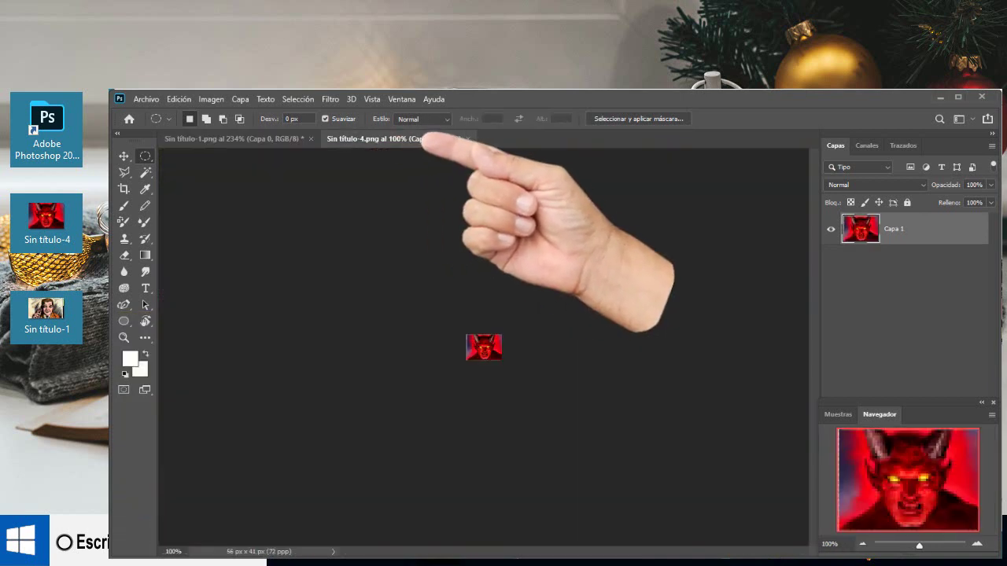
pyautogui.rightClick(145, 155)
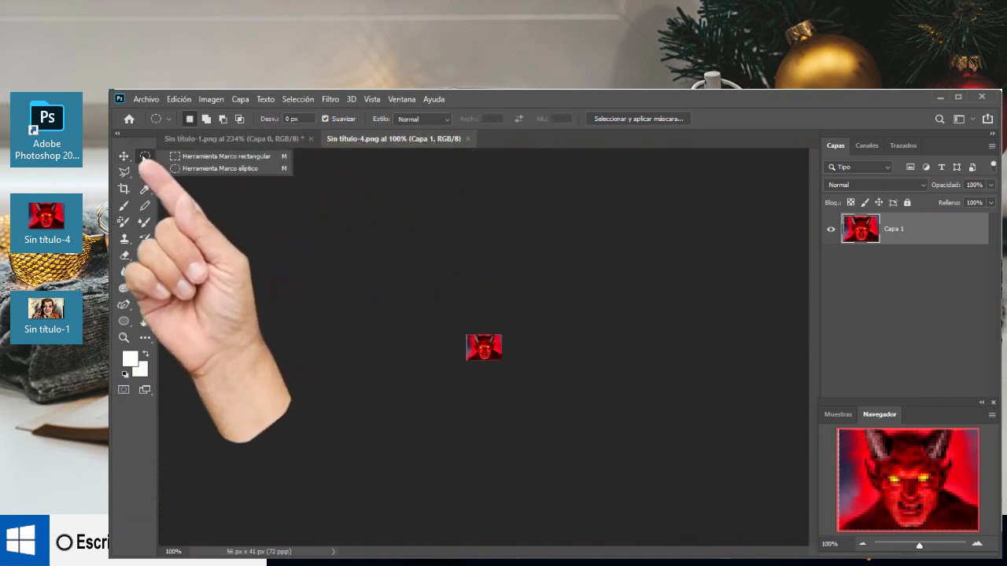
pyautogui.click(189, 169)
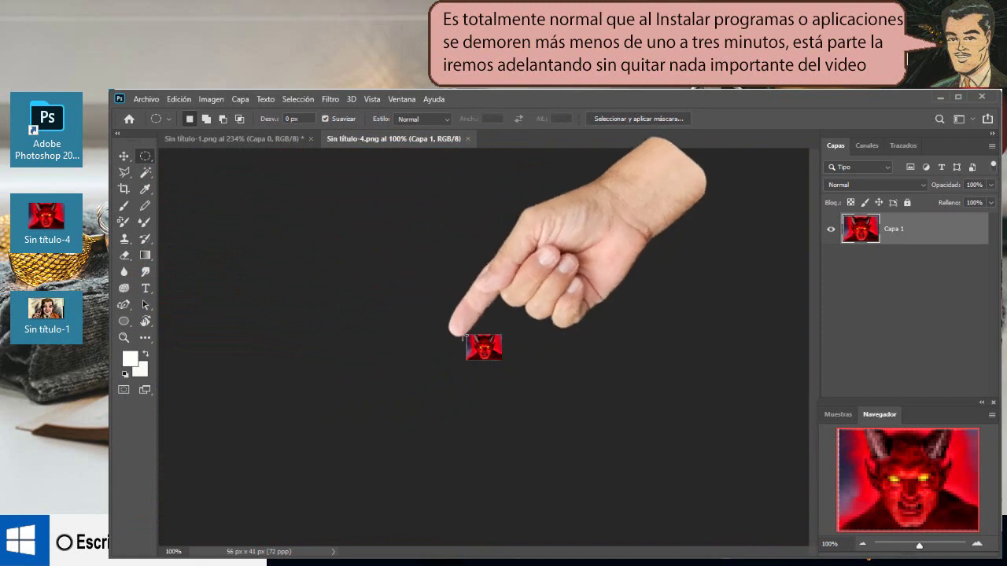
pyautogui.moveTo(467, 334); pyautogui.dragTo(504, 364)
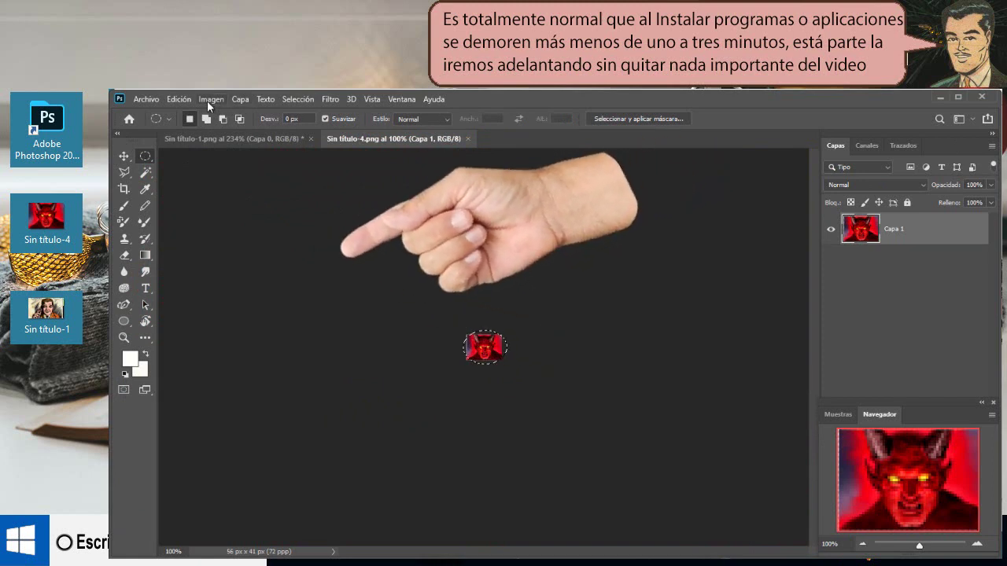
pyautogui.click(187, 99)
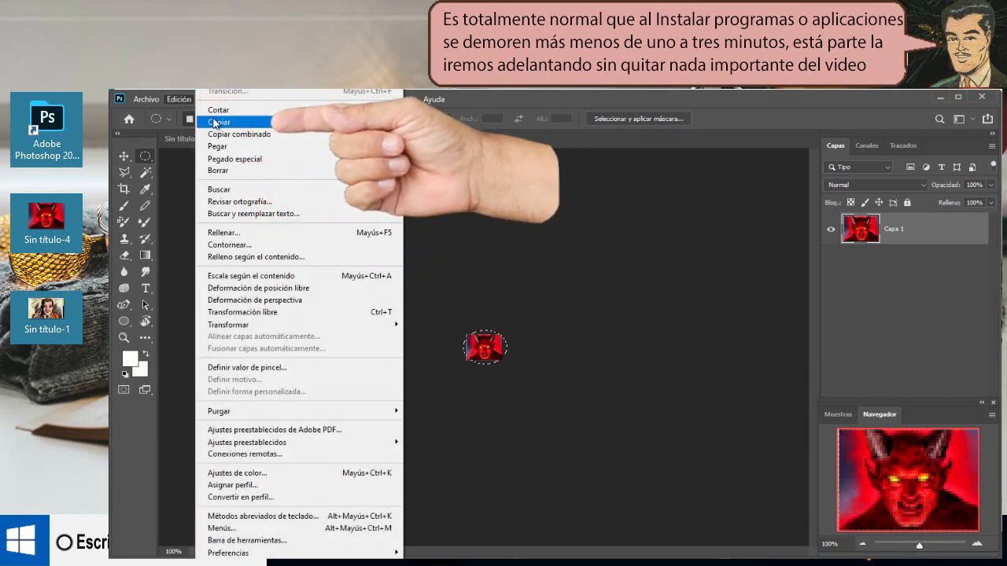
pyautogui.click(214, 122)
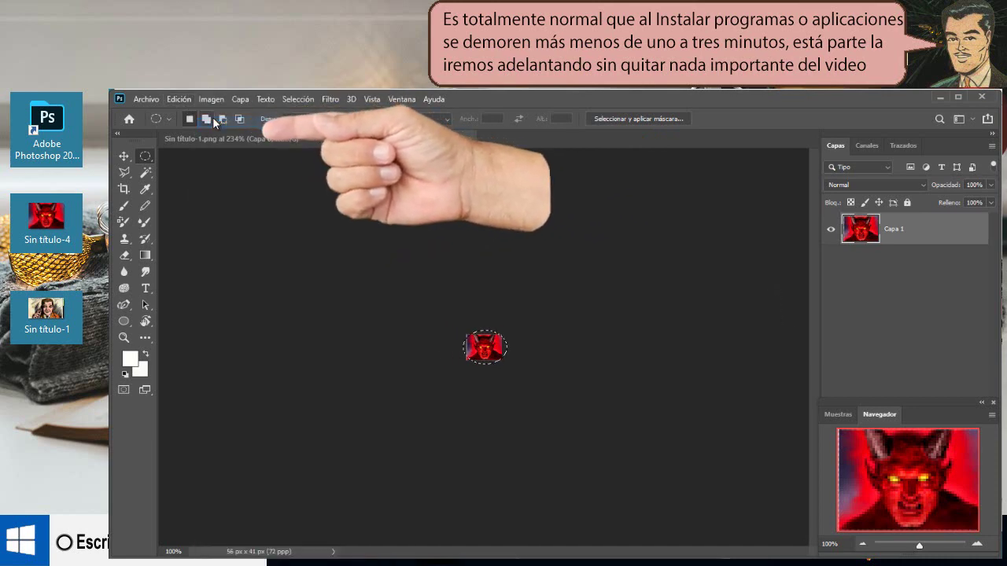
# Paste the devil face into the comic and move it into the left eye hole
pyautogui.click(218, 137)
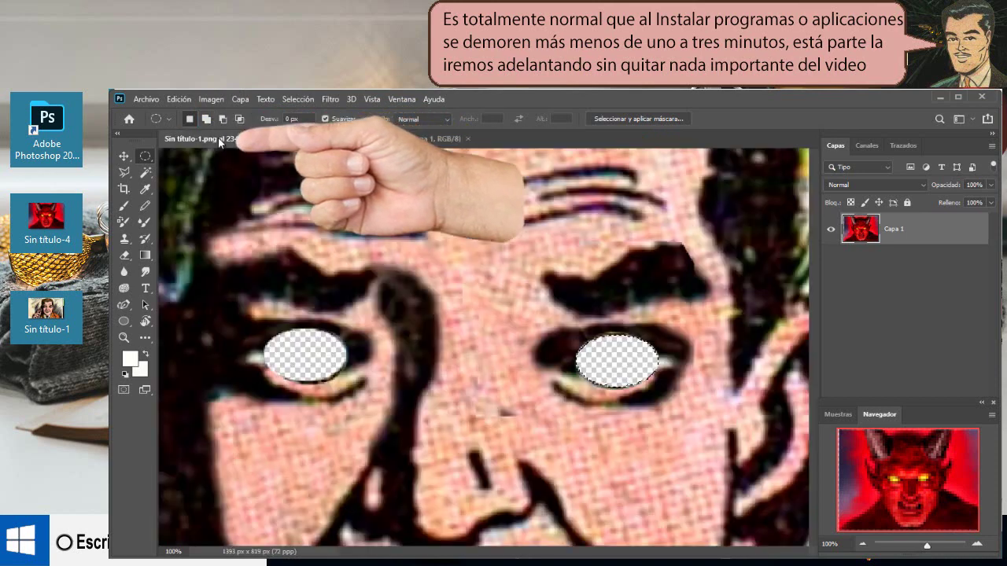
pyautogui.click(179, 96)
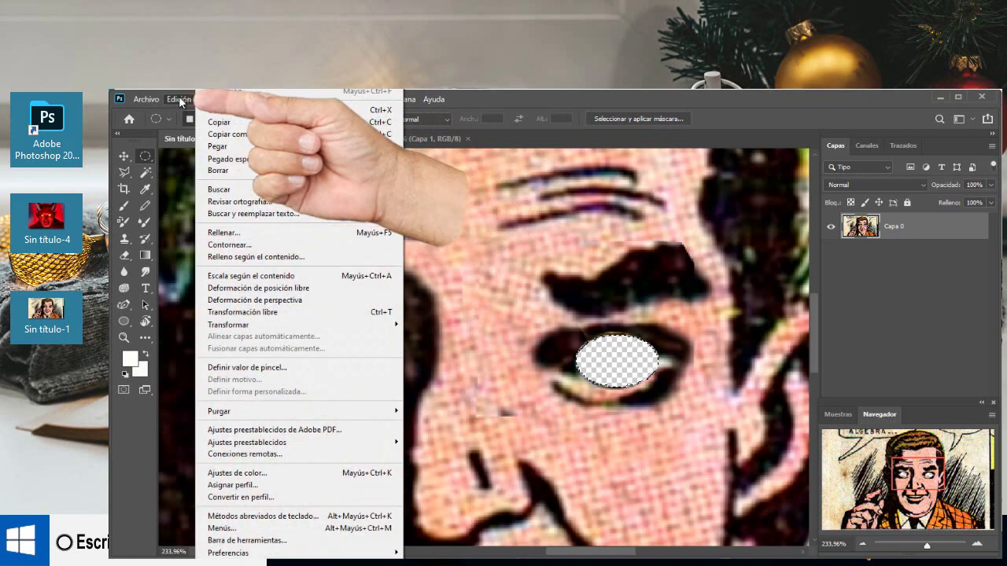
pyautogui.click(213, 147)
pyautogui.click(124, 156)
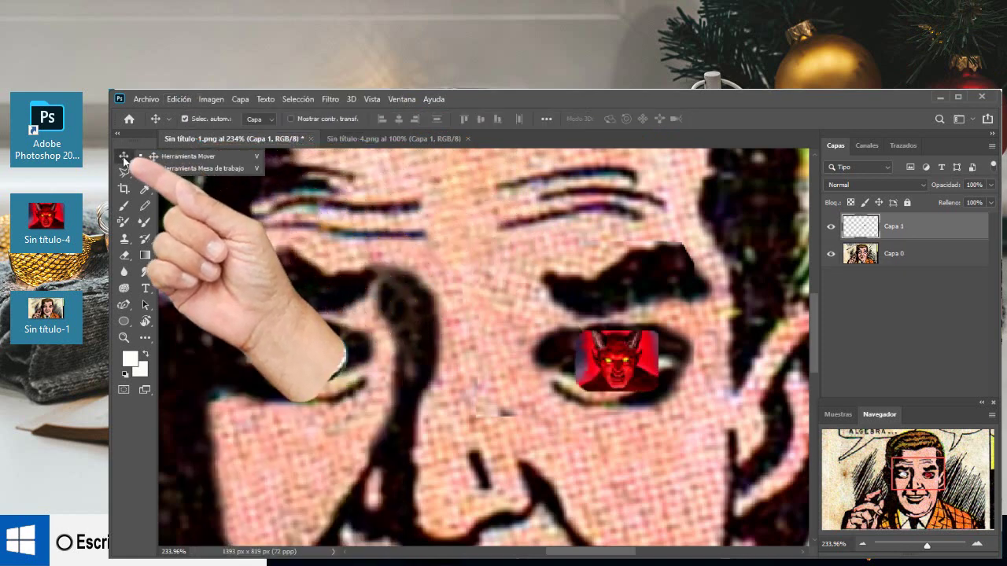
pyautogui.click(174, 157)
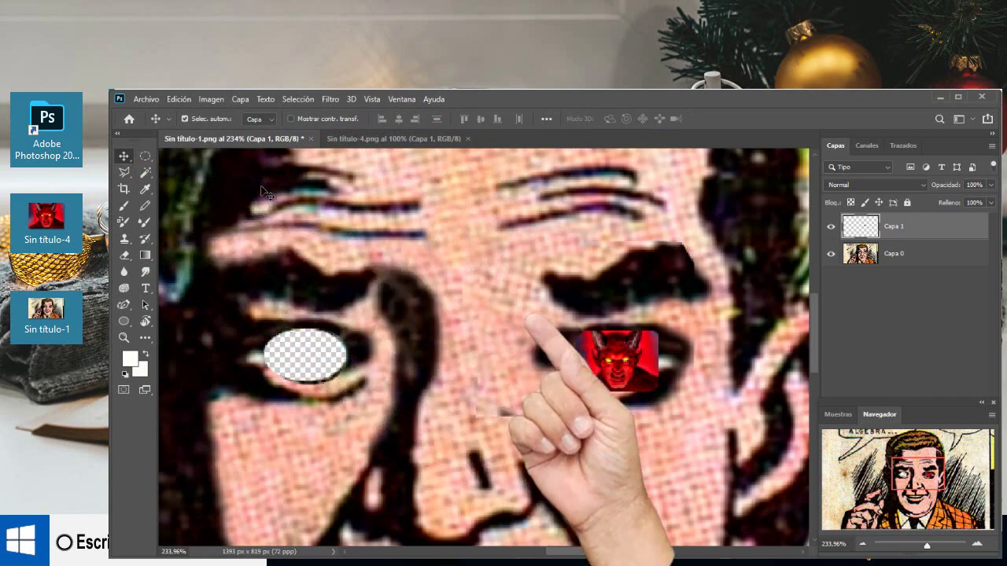
pyautogui.moveTo(618, 361); pyautogui.dragTo(316, 321)
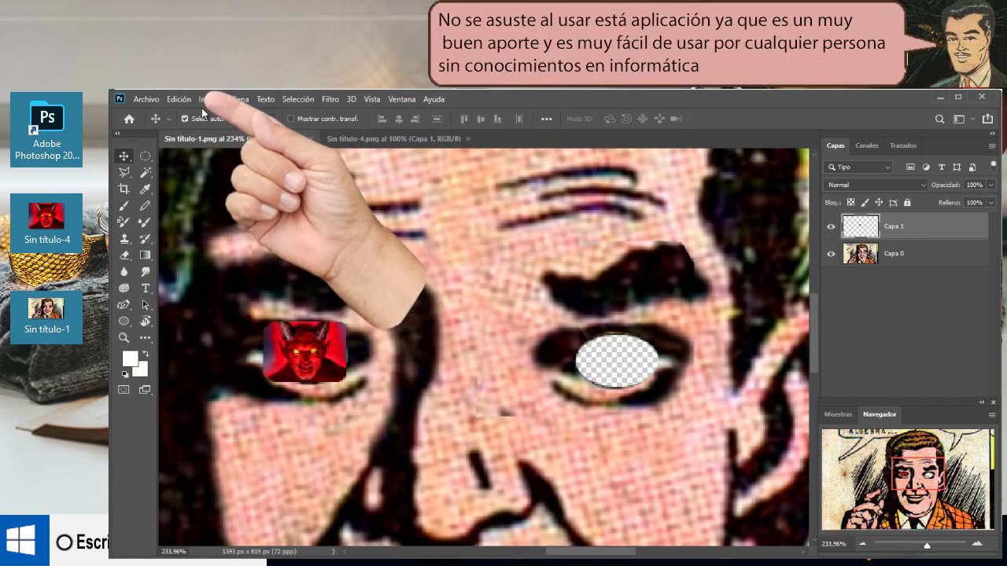
# Paste a second devil face and place it over the right eye
pyautogui.click(180, 99)
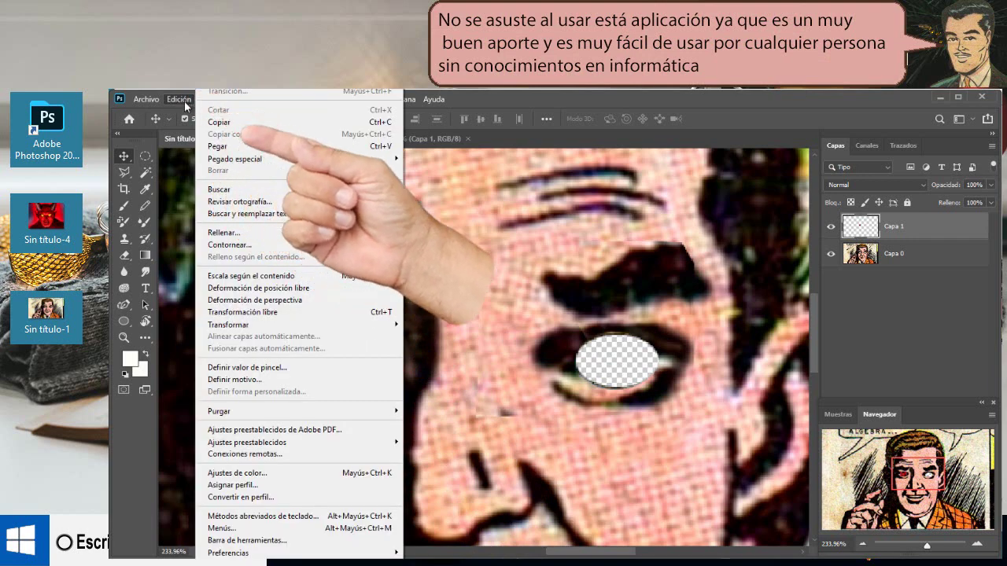
pyautogui.click(221, 147)
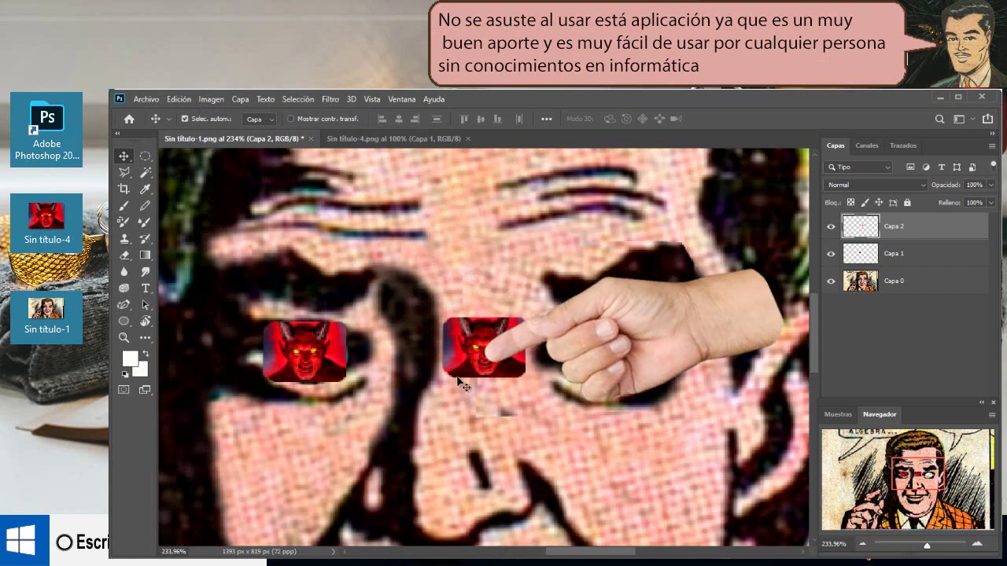
pyautogui.moveTo(468, 348); pyautogui.dragTo(604, 367)
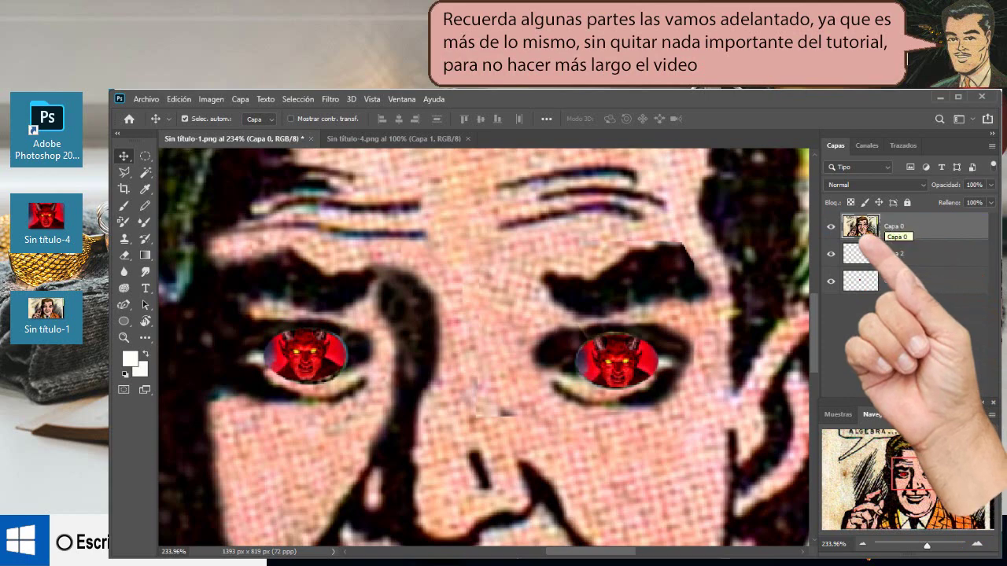
# Zoom out to about 57.69% so the whole comic picture fits
pyautogui.moveTo(928, 550); pyautogui.dragTo(917, 554)
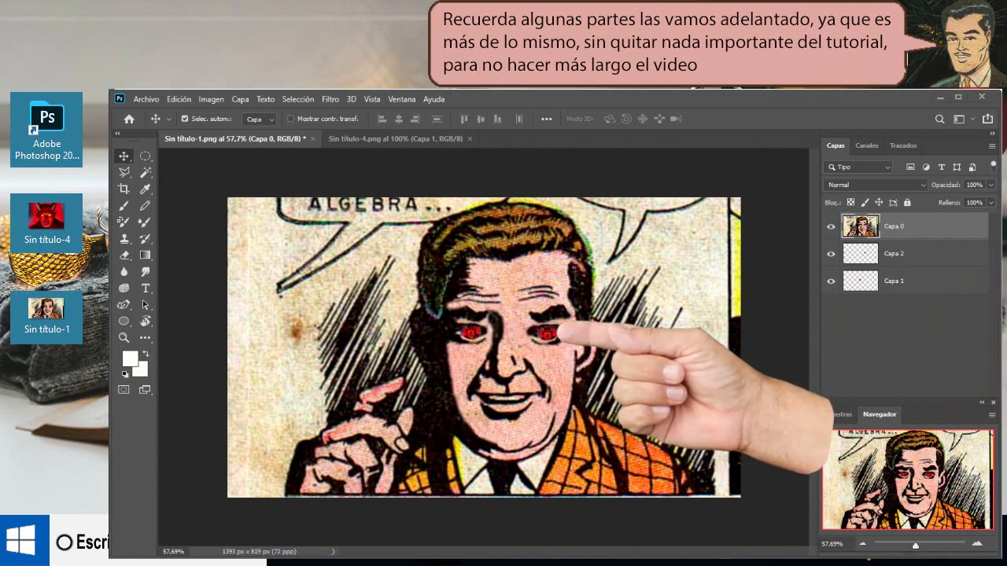
# Save the picture as a PNG named 'Mi primera imagen editada' in Escritorio
pyautogui.click(146, 101)
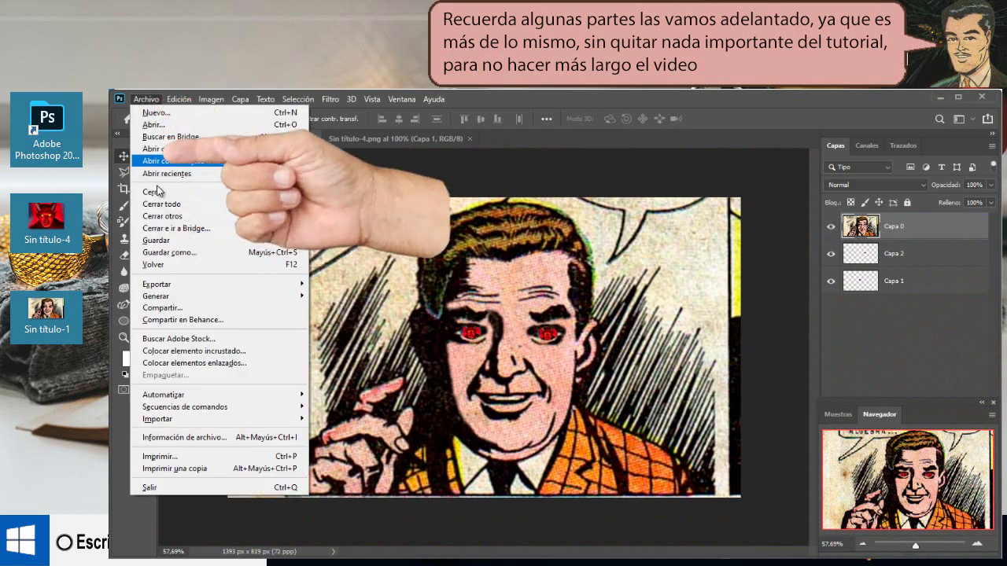
pyautogui.click(156, 253)
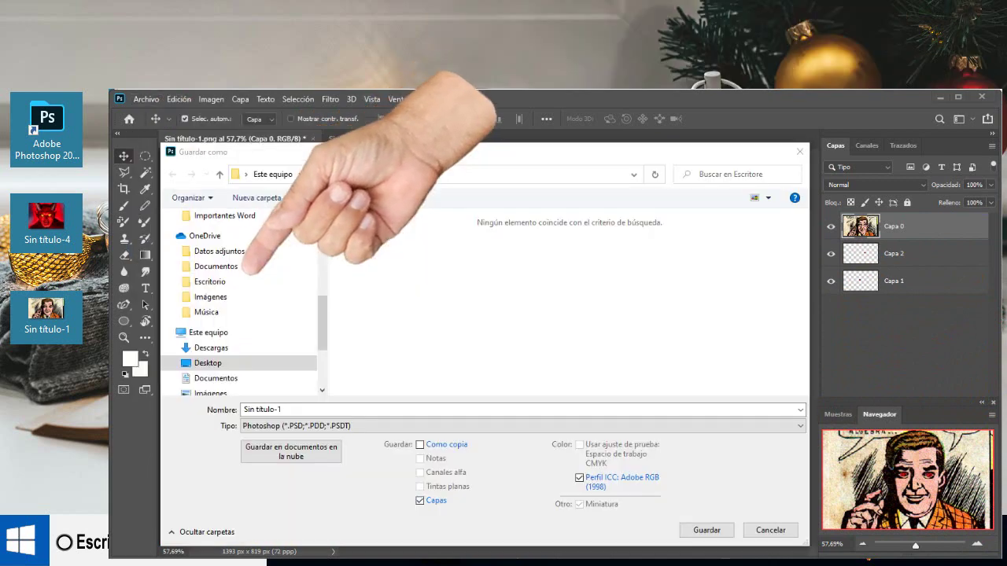
pyautogui.write('Mi primera imagen editada')
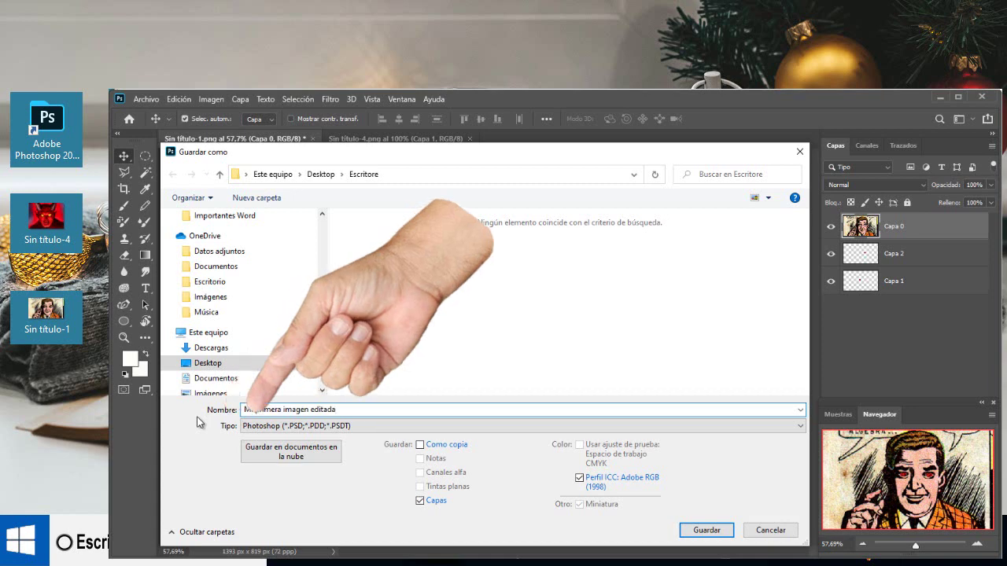
pyautogui.click(246, 426)
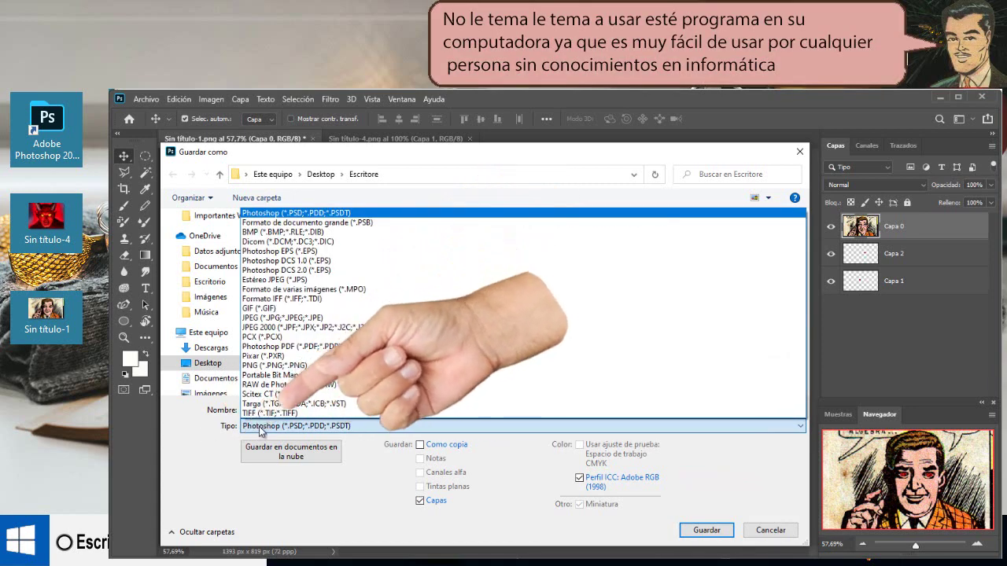
pyautogui.click(307, 367)
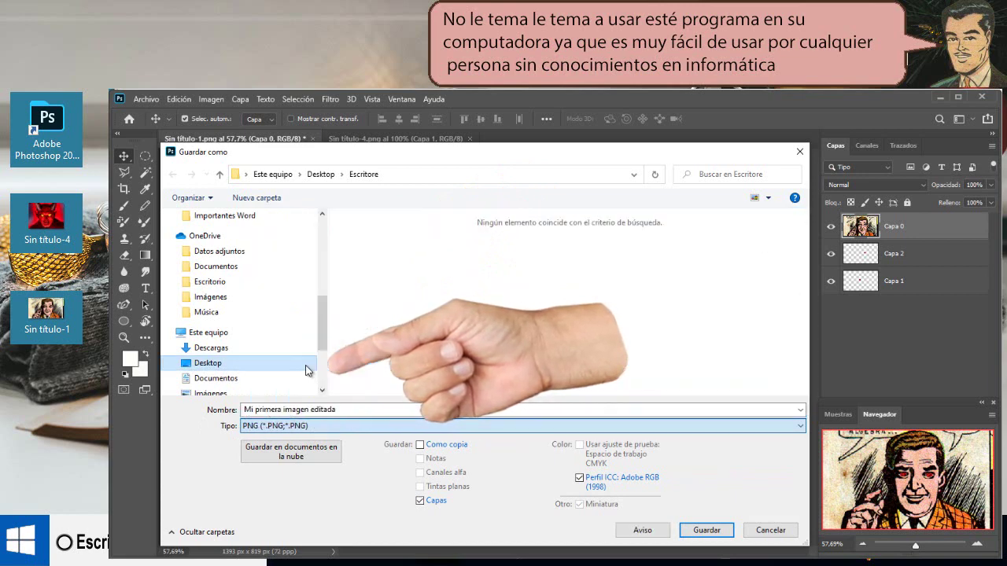
pyautogui.click(705, 531)
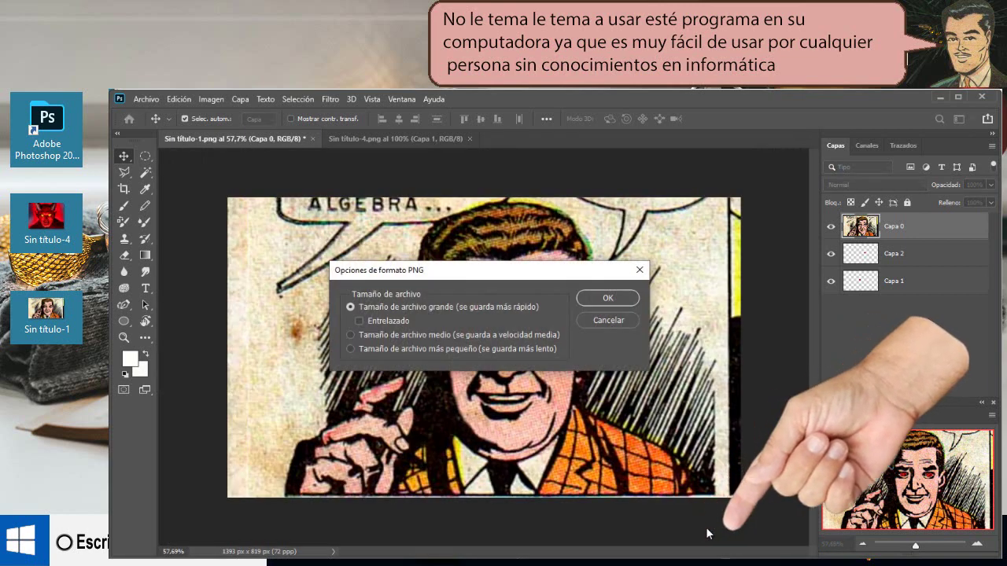
# Accept the default PNG format options to complete the save
pyautogui.click(602, 298)
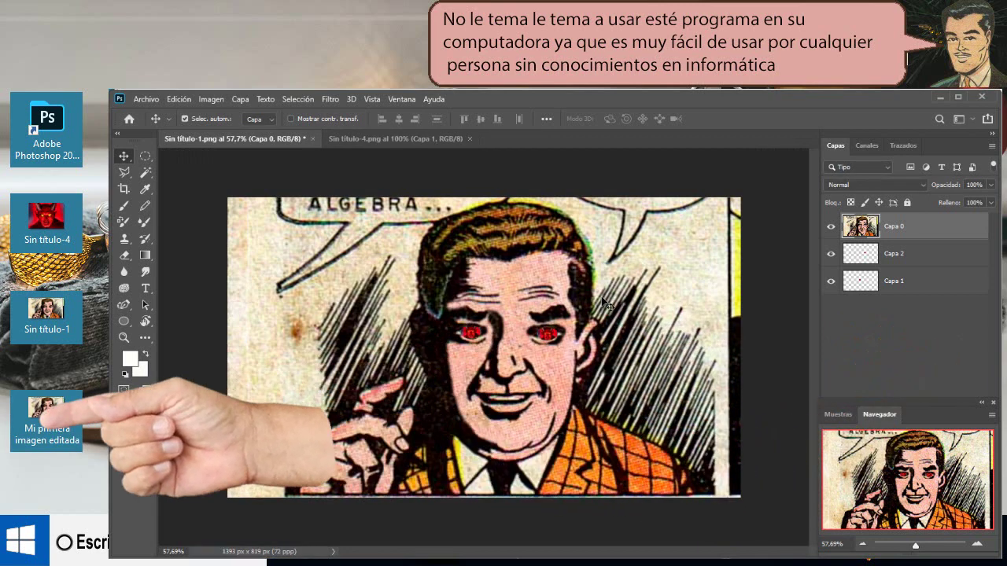